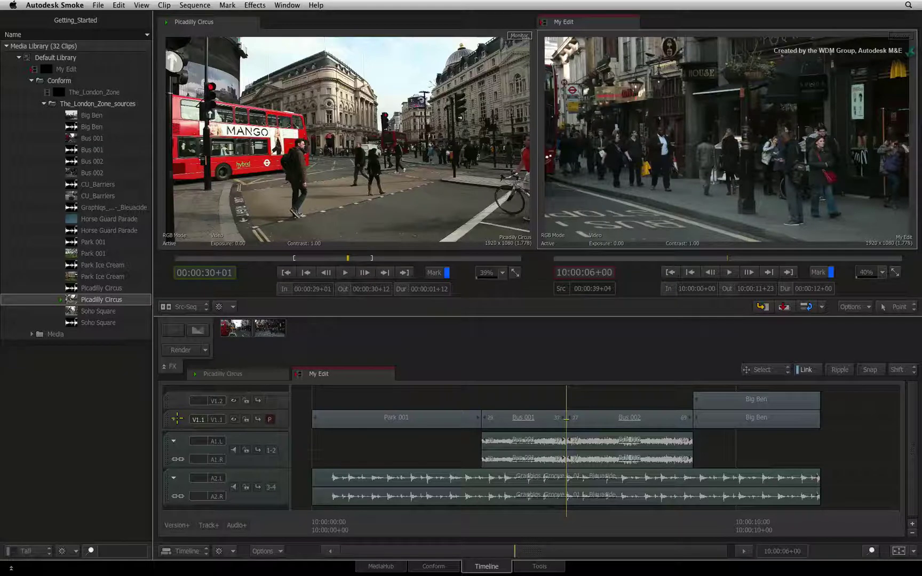
{"action": "key", "text": "F9"}
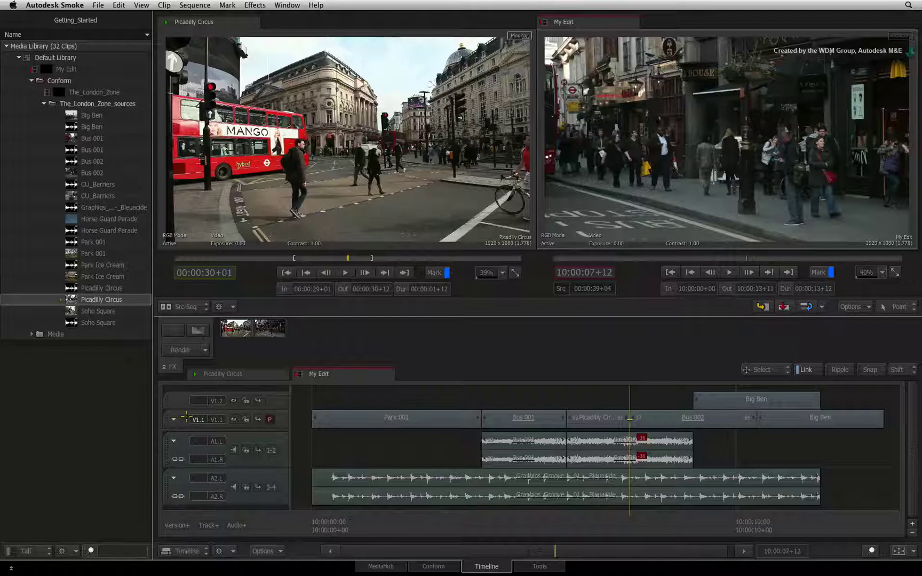
{"action": "left_click", "coordinate": [604, 414]}
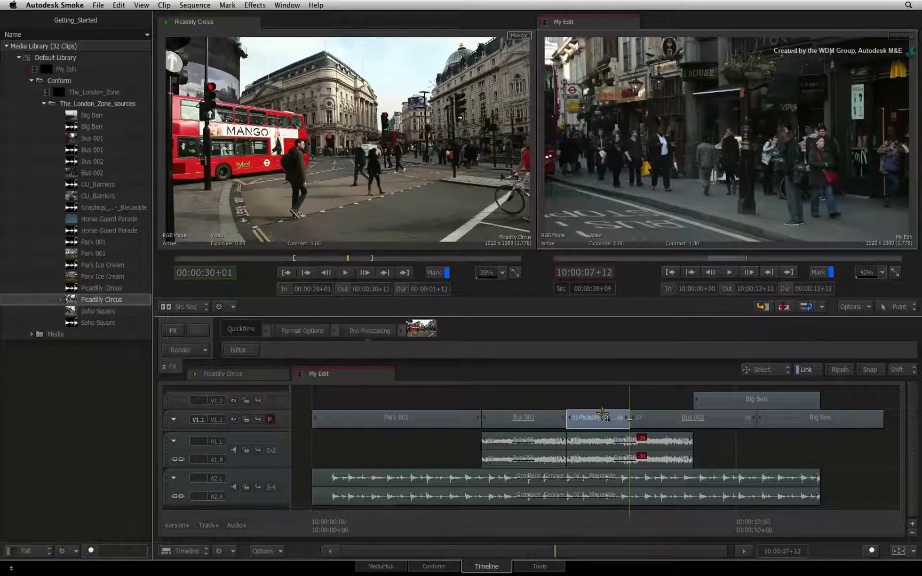
{"action": "left_click", "coordinate": [654, 418]}
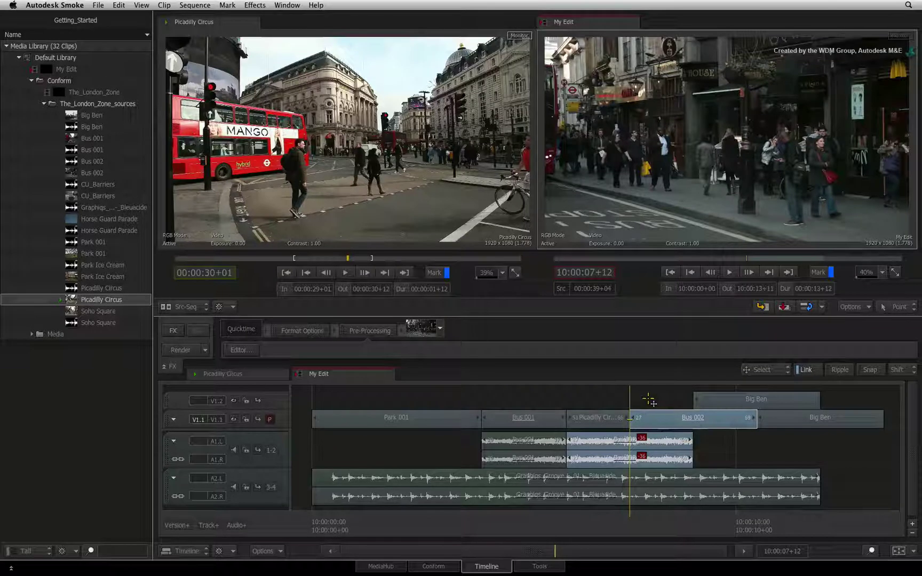
{"action": "left_click", "coordinate": [604, 419]}
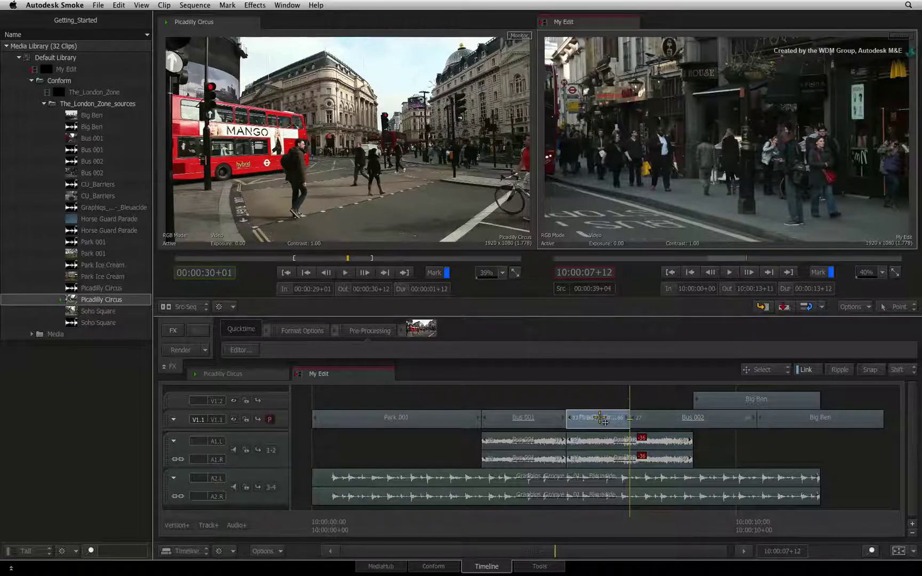
Enable sync lock on all video tracks from V1.2, then on the audio tracks from A1.
{"action": "left_click", "coordinate": [258, 400]}
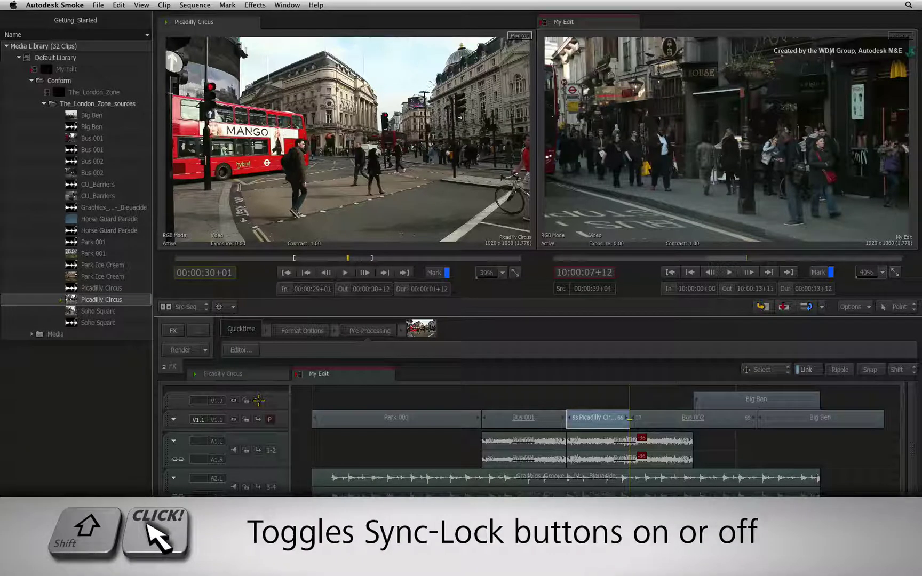
{"action": "left_click", "coordinate": [259, 400], "text": "shift"}
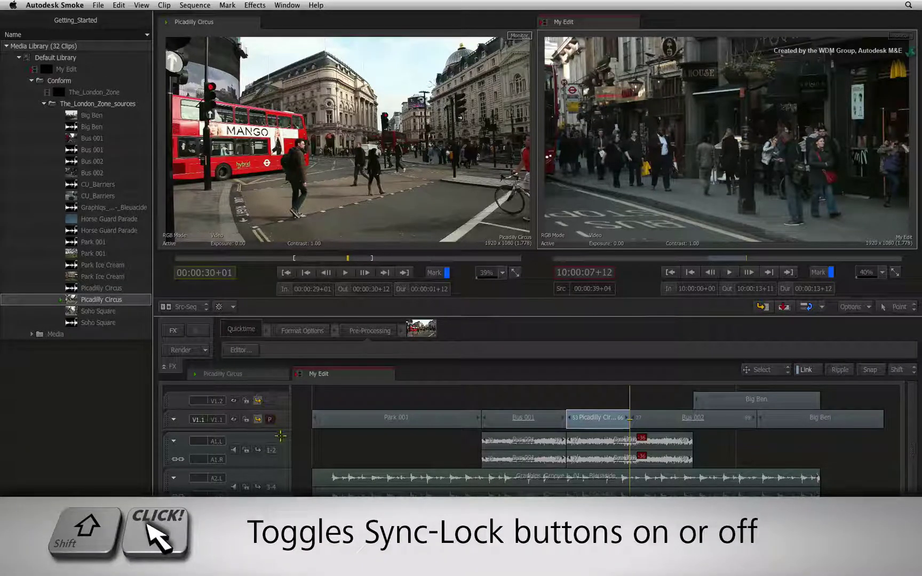
{"action": "left_click", "coordinate": [257, 451], "text": "shift"}
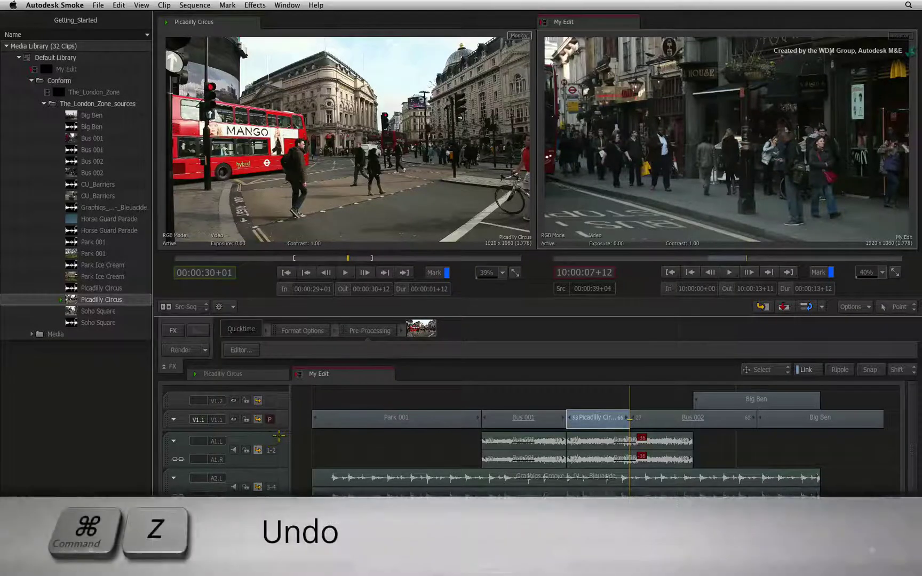
Undo the Picadilly Circus insert and insert it again between Bus 001 and Bus 002.
{"action": "key", "text": "super+z"}
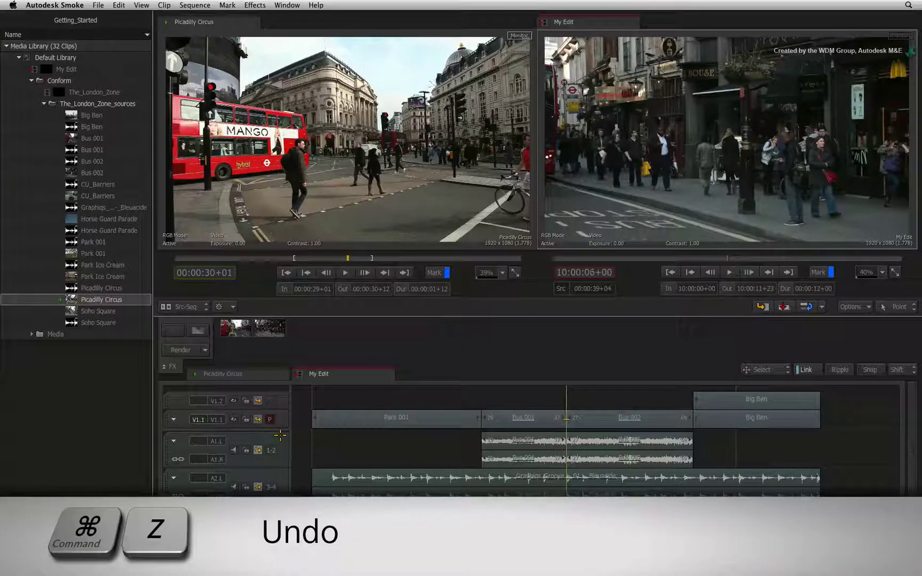
{"action": "left_click", "coordinate": [762, 308]}
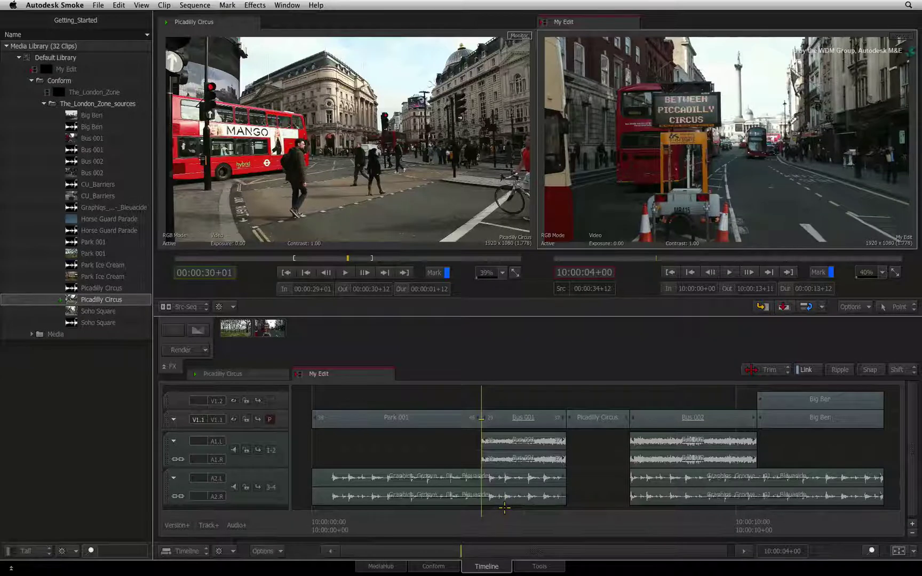
Switch to selection mode and Option-click Picadilly Circus, Bus 001 and Bus 002 with their audio.
{"action": "key", "text": "a"}
{"action": "left_click", "coordinate": [503, 424]}
{"action": "left_click", "coordinate": [587, 419]}
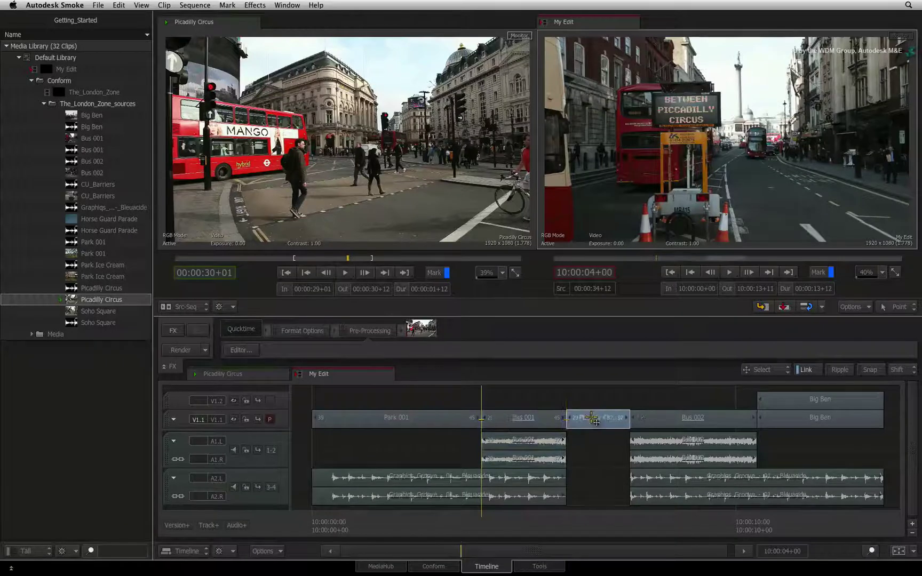
{"action": "left_click", "coordinate": [668, 422]}
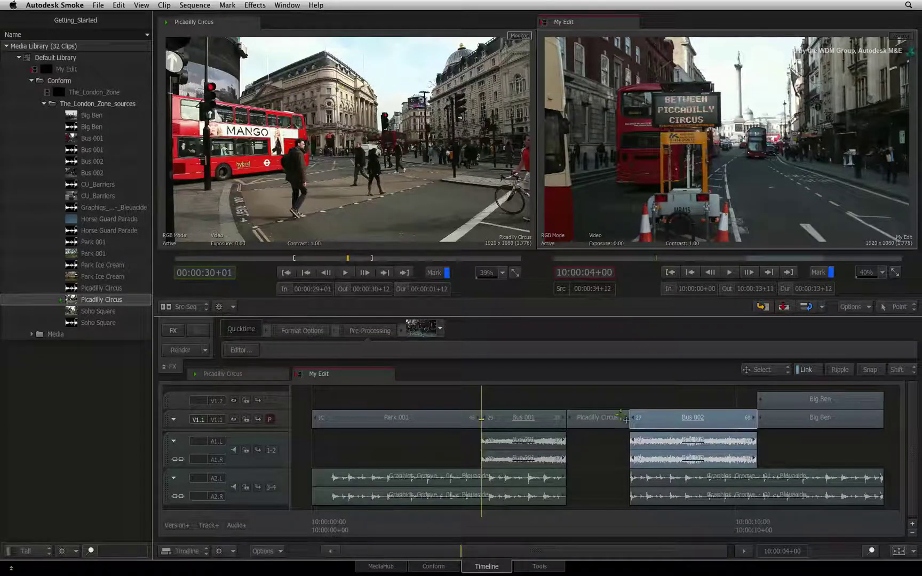
{"action": "left_click", "coordinate": [535, 424]}
{"action": "left_click", "coordinate": [659, 422], "text": "ctrl"}
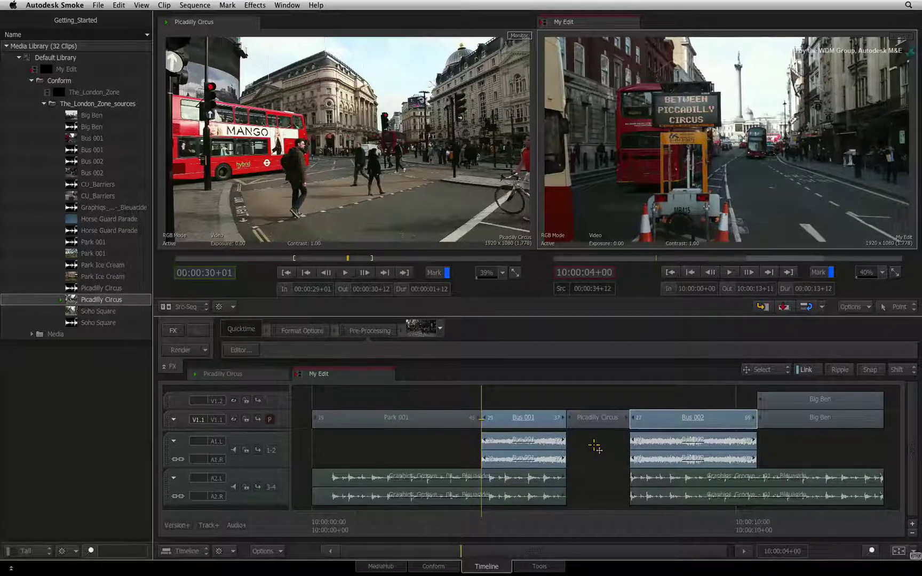
{"action": "left_click", "coordinate": [609, 429]}
{"action": "left_click", "coordinate": [601, 419]}
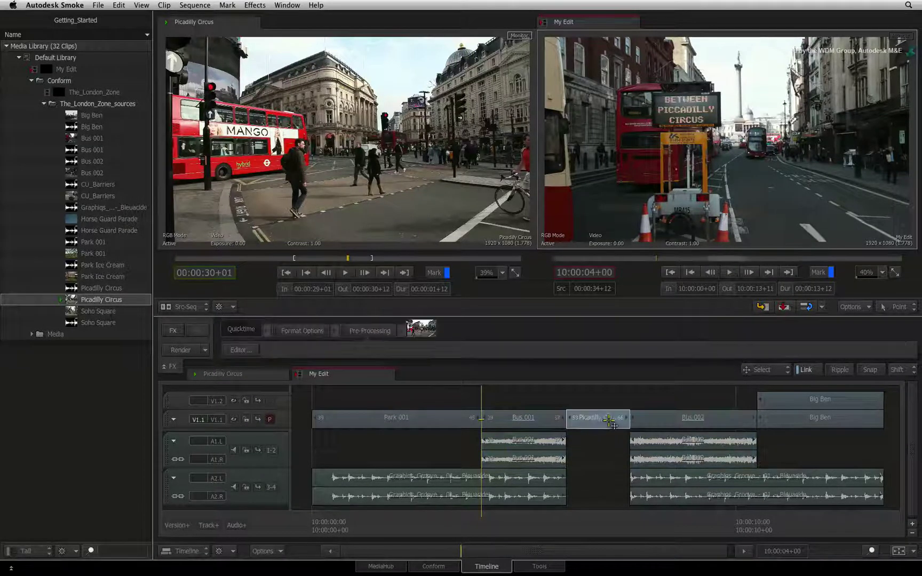
Toggle Park 001, both Big Ben clips and Picadilly Circus, then clear all selections.
{"action": "left_click", "coordinate": [432, 420]}
{"action": "left_click", "coordinate": [847, 419]}
{"action": "left_click", "coordinate": [808, 400], "text": "shift"}
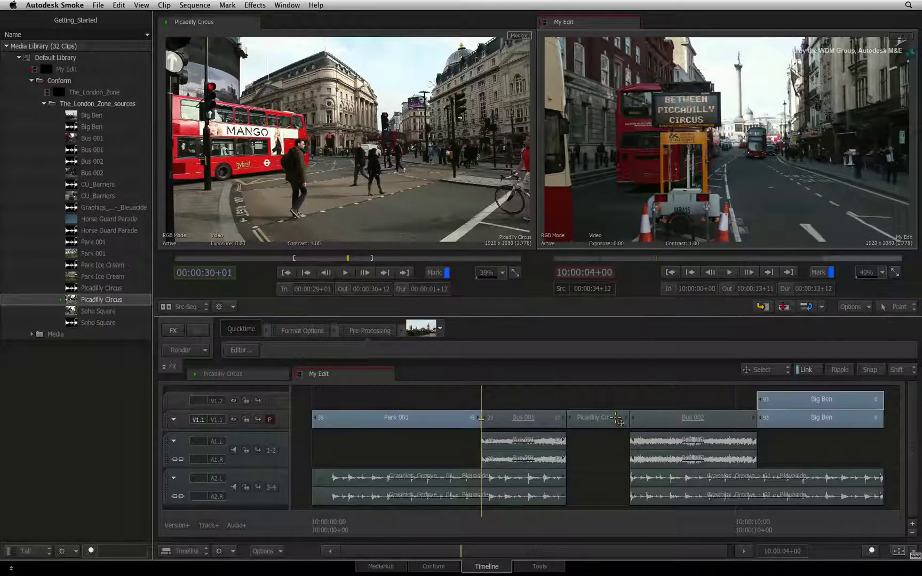
{"action": "left_click", "coordinate": [608, 422]}
{"action": "left_click", "coordinate": [590, 443]}
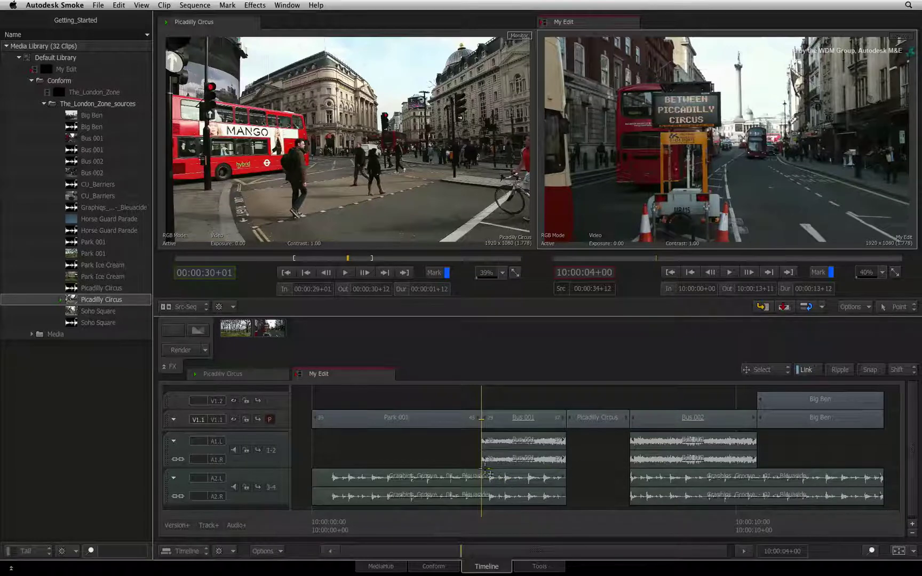
{"action": "left_click", "coordinate": [504, 420]}
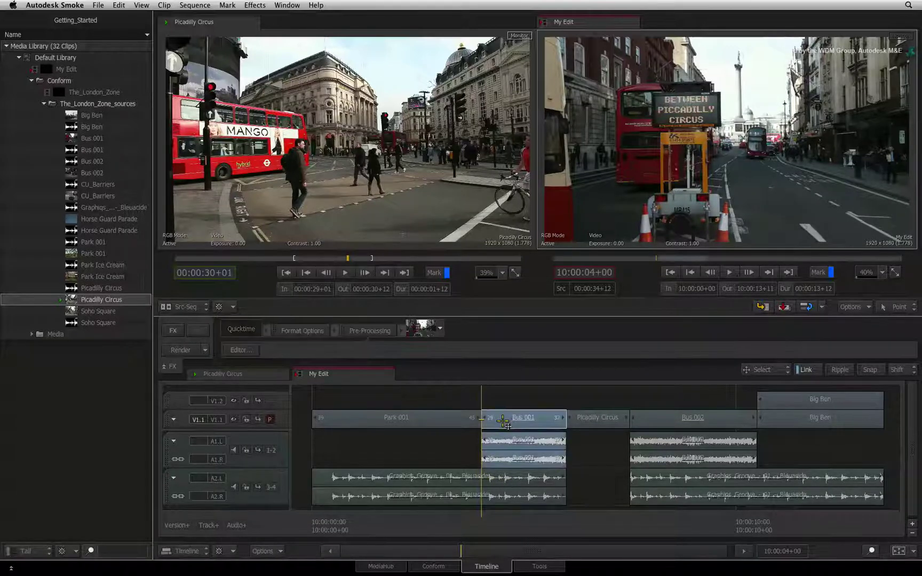
{"action": "left_click", "coordinate": [661, 458]}
{"action": "left_click", "coordinate": [545, 436]}
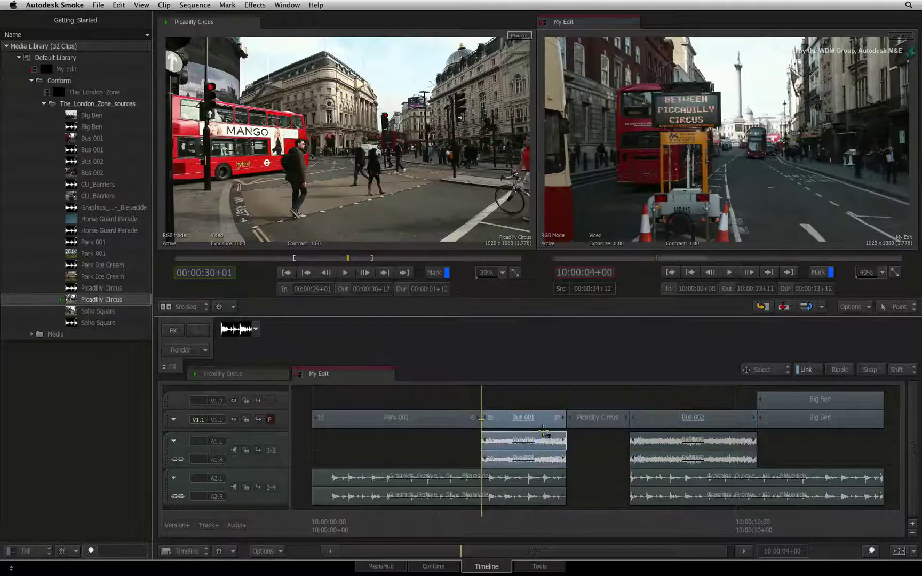
{"action": "left_click", "coordinate": [529, 422]}
{"action": "left_click_drag", "start_coordinate": [528, 422], "coordinate": [592, 417]}
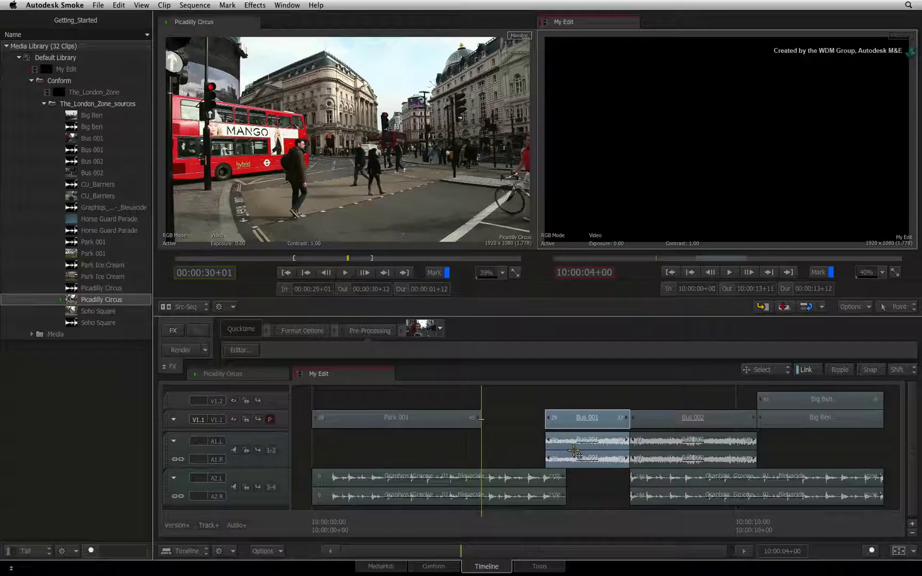
Undo the Bus 001 move and drop Bus 002 back after Bus 001 on V1.1.
{"action": "key", "text": "ctrl+z"}
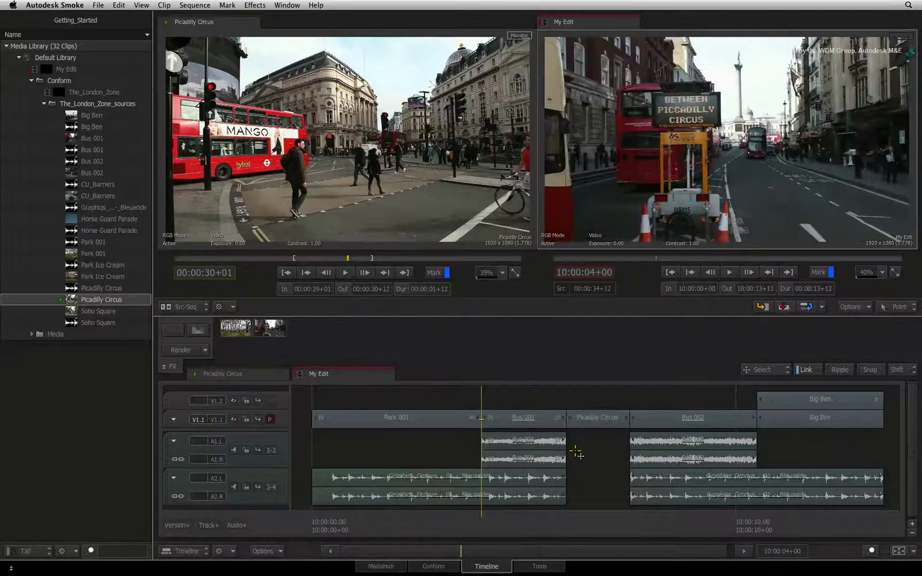
{"action": "left_click_drag", "start_coordinate": [669, 423], "coordinate": [601, 431]}
{"action": "left_click", "coordinate": [597, 431]}
Turn linking off, then select only Bus 001's video and slide it apart from its audio.
{"action": "left_click", "coordinate": [806, 370]}
{"action": "left_click", "coordinate": [550, 419]}
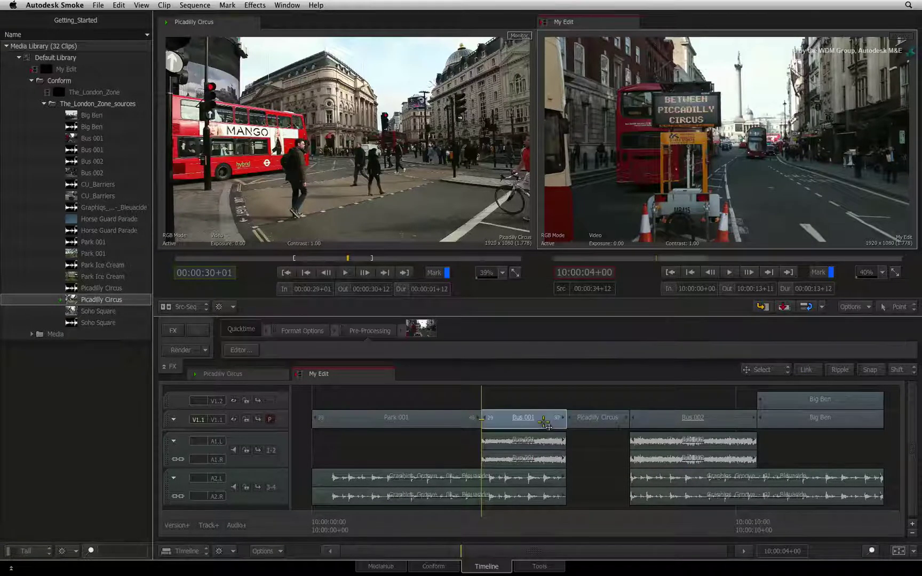
{"action": "left_click", "coordinate": [590, 420]}
{"action": "left_click", "coordinate": [547, 441]}
{"action": "left_click", "coordinate": [545, 419]}
{"action": "mouse_move", "coordinate": [545, 416]}
{"action": "left_mouse_down"}
{"action": "mouse_move", "coordinate": [483, 414]}
{"action": "mouse_move", "coordinate": [555, 421]}
{"action": "left_mouse_up"}
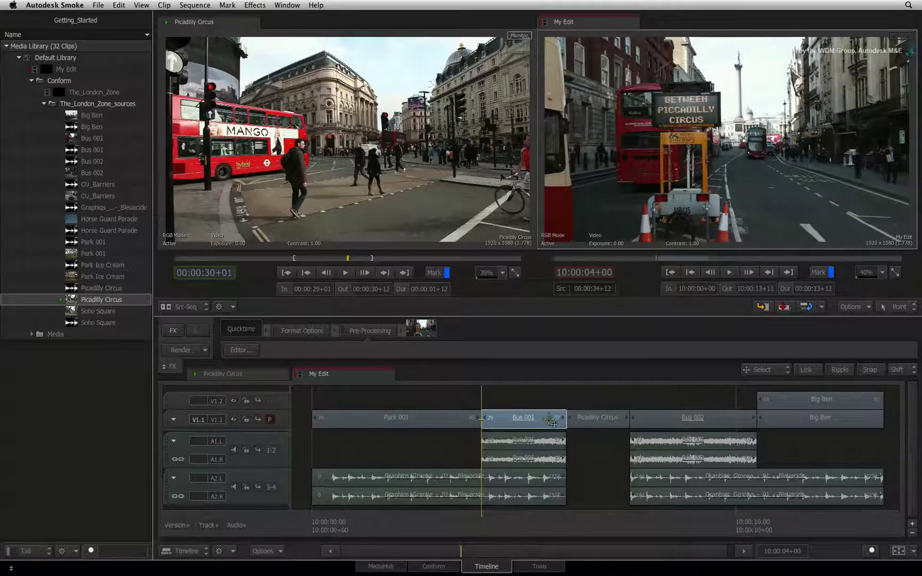
Turn linking back on, select Bus 001's video and A1 audio, and group them with Command+L.
{"action": "key", "text": "ctrl+l"}
{"action": "left_click", "coordinate": [528, 420]}
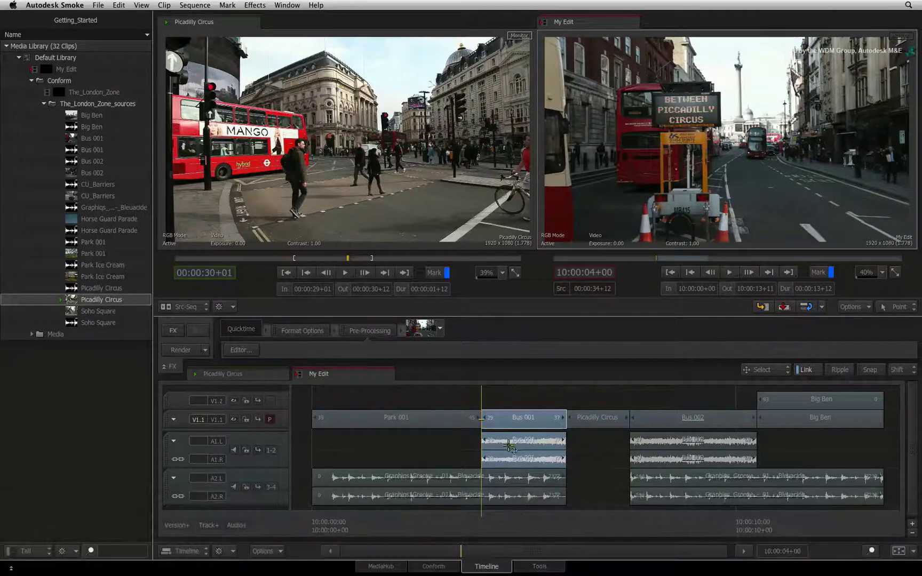
{"action": "left_click", "coordinate": [516, 401]}
{"action": "left_click", "coordinate": [508, 421]}
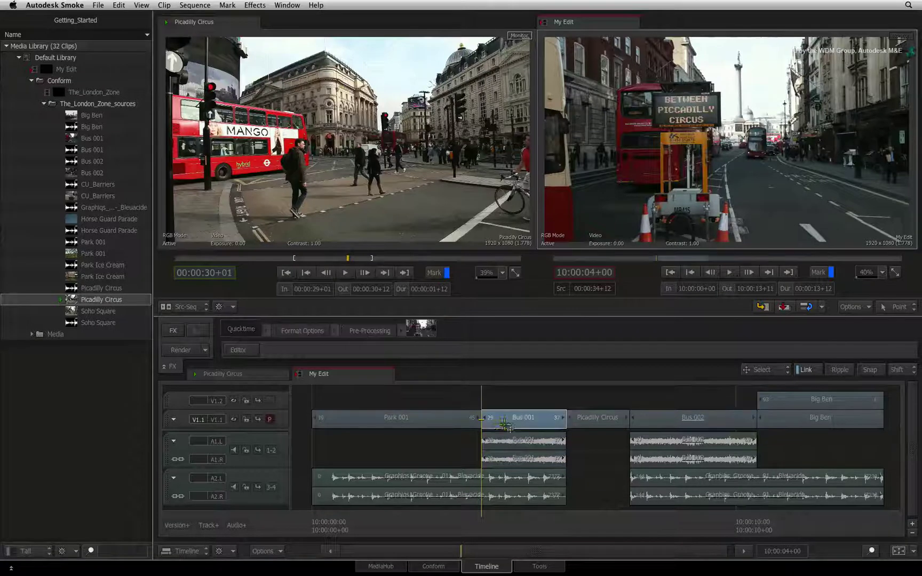
{"action": "left_click", "coordinate": [501, 447]}
{"action": "left_click", "coordinate": [505, 425]}
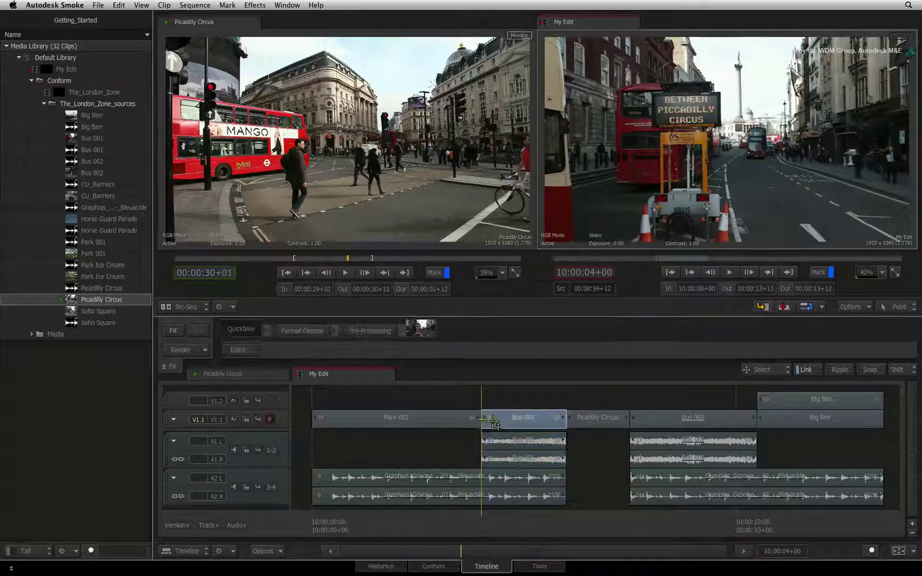
{"action": "left_click", "coordinate": [462, 420]}
{"action": "left_click", "coordinate": [502, 417]}
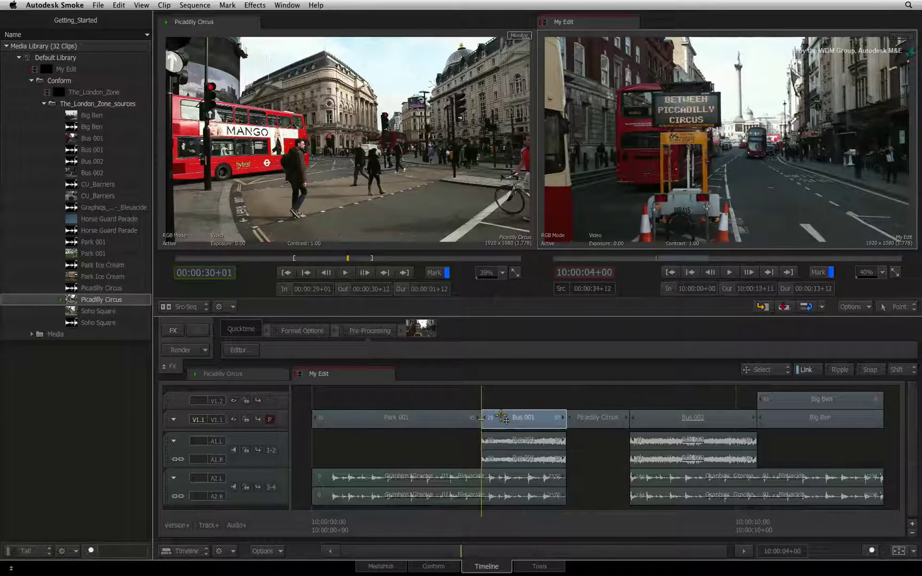
{"action": "left_click", "coordinate": [495, 445]}
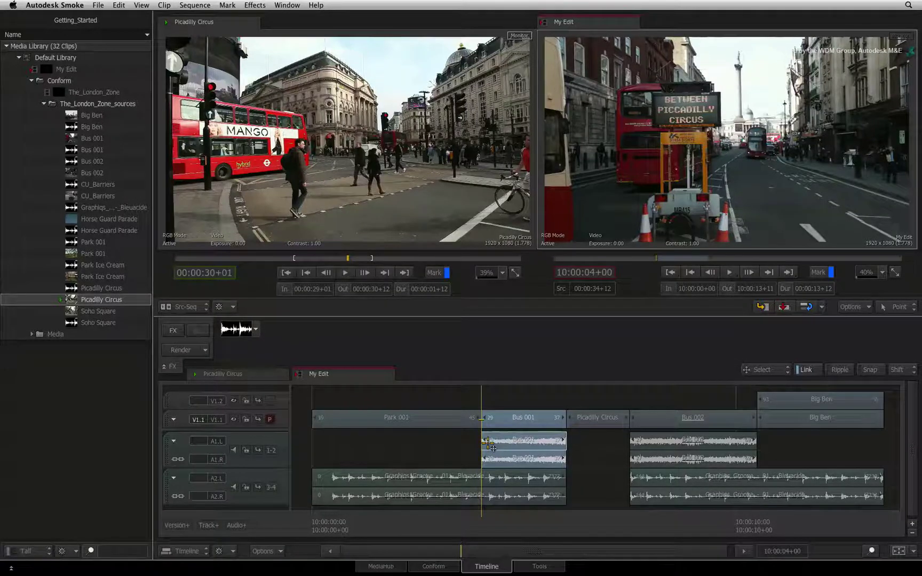
{"action": "key", "text": "super+l"}
In trim mode, drag the Park 001/Bus 001 cut earlier on V1.1, then select Bus 001's video.
{"action": "key", "text": "t"}
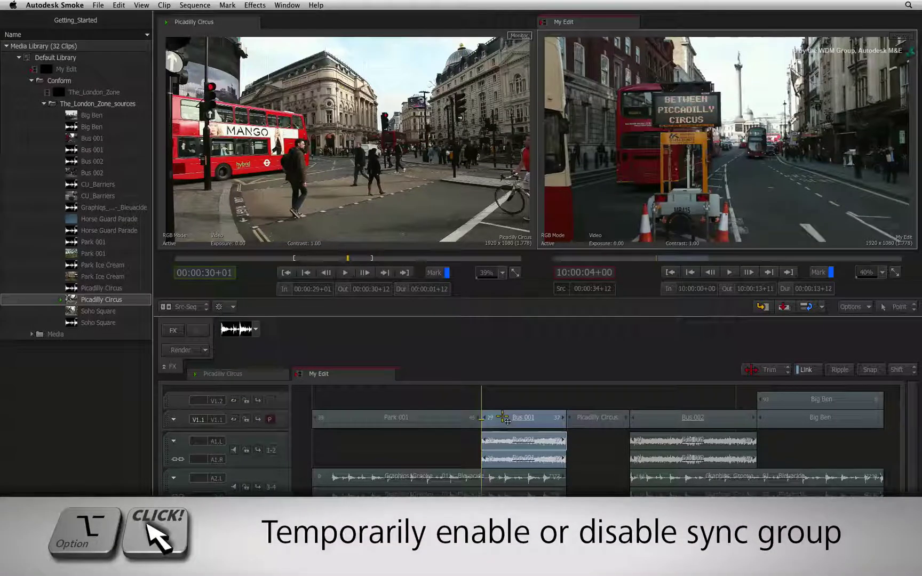
{"action": "left_click", "coordinate": [480, 419], "text": "alt"}
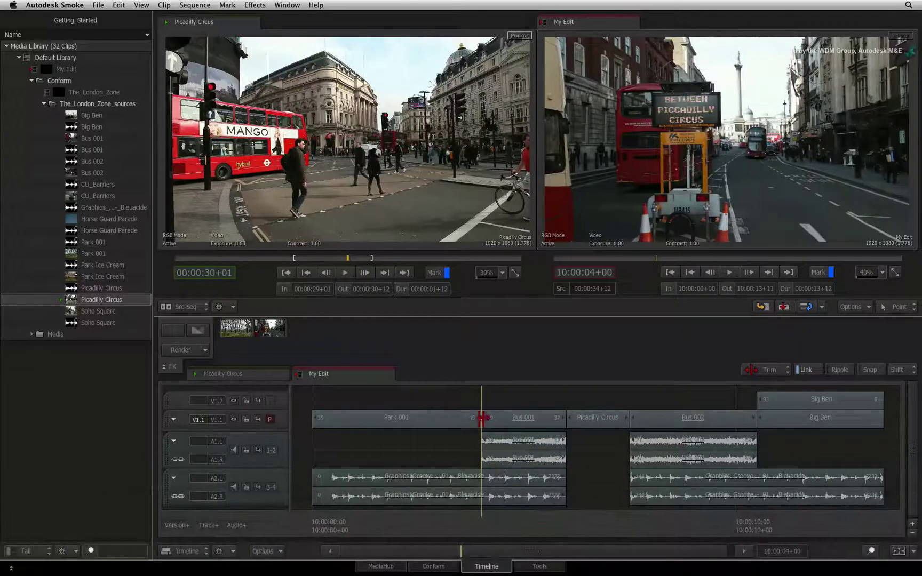
{"action": "left_click_drag", "start_coordinate": [483, 418], "coordinate": [438, 411]}
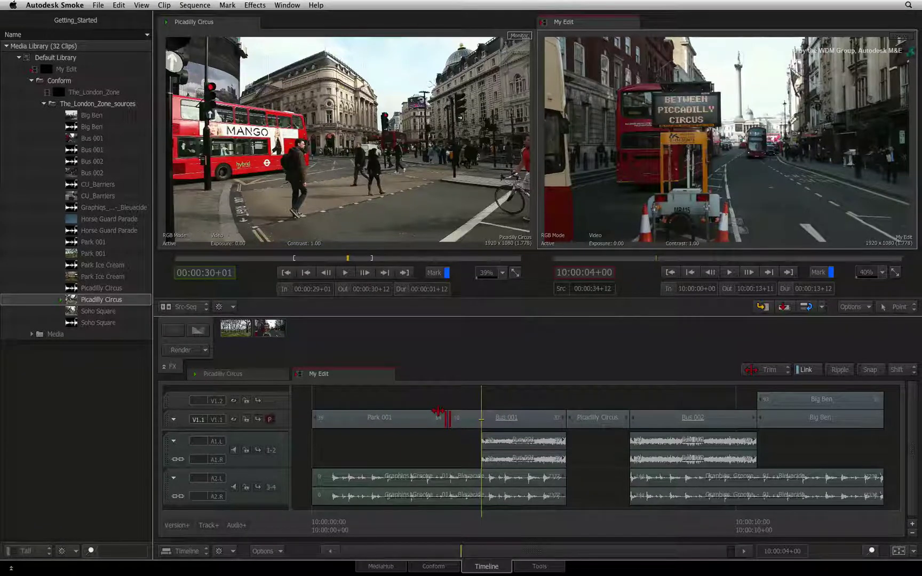
{"action": "left_click", "coordinate": [537, 418]}
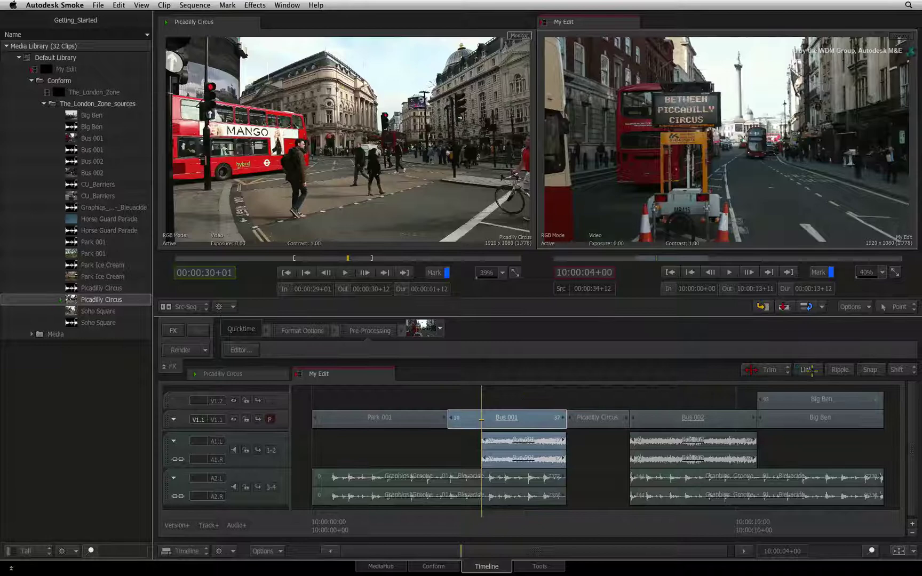
Toggle Bus 002's video and A1 audio in and out of the selection, leaving only the video selected.
{"action": "left_click", "coordinate": [668, 425]}
{"action": "left_click", "coordinate": [658, 438]}
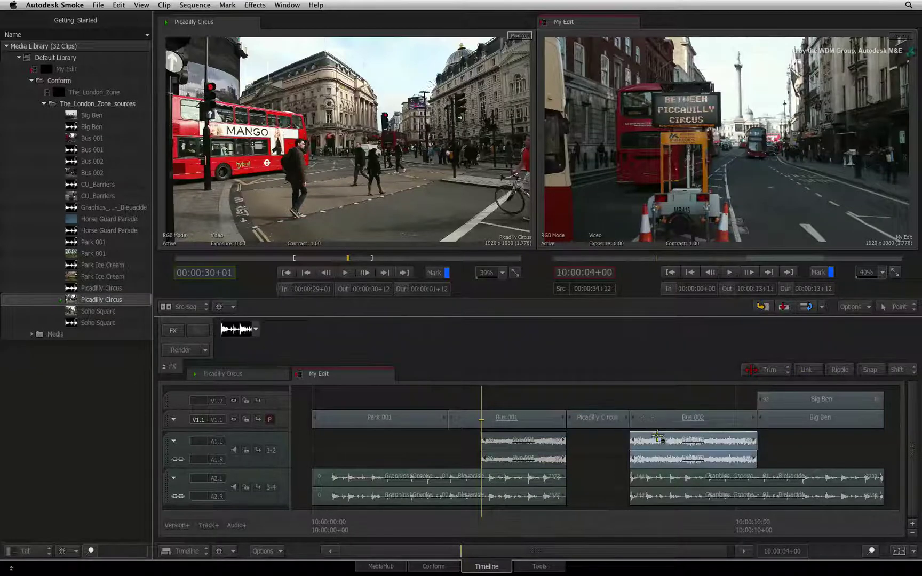
{"action": "left_click", "coordinate": [659, 422]}
{"action": "left_click", "coordinate": [659, 438]}
{"action": "left_click", "coordinate": [659, 421]}
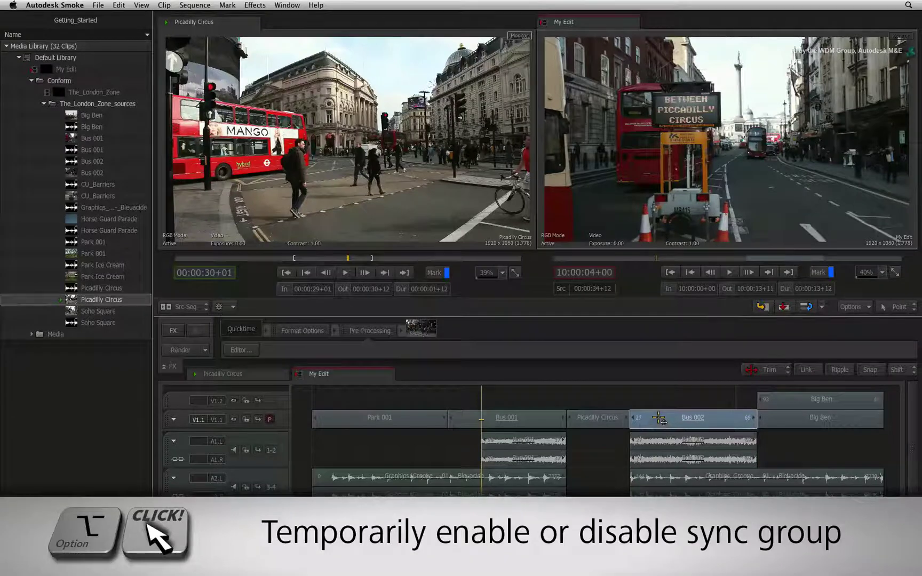
{"action": "left_click", "coordinate": [664, 417], "text": "alt"}
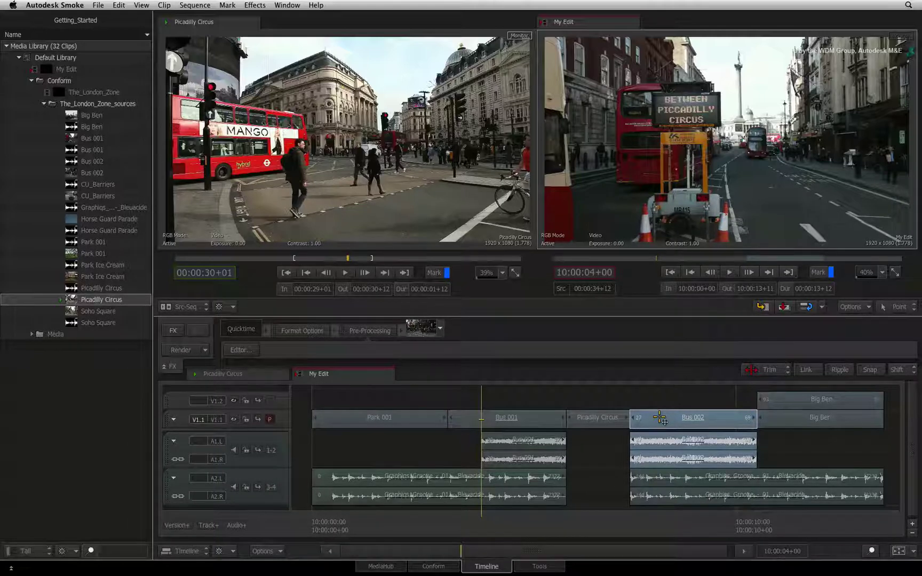
{"action": "left_click", "coordinate": [660, 418]}
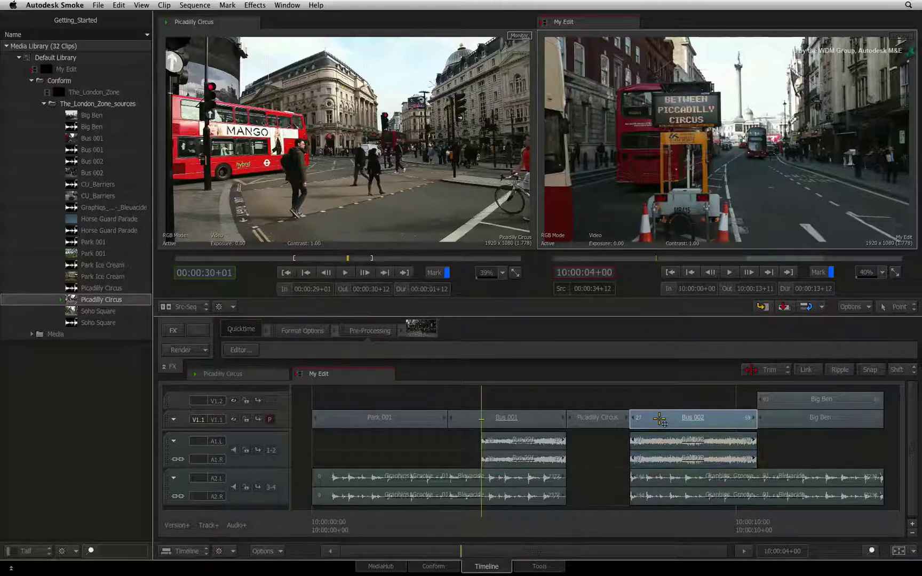
{"action": "left_click", "coordinate": [655, 440]}
{"action": "left_click", "coordinate": [658, 420]}
{"action": "left_click", "coordinate": [655, 441]}
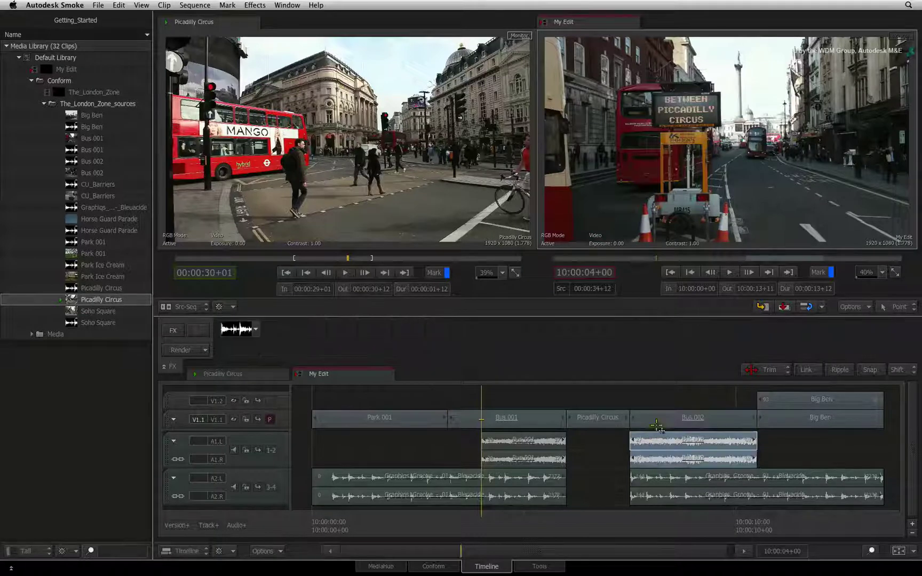
{"action": "left_click", "coordinate": [660, 423]}
{"action": "left_click", "coordinate": [659, 422]}
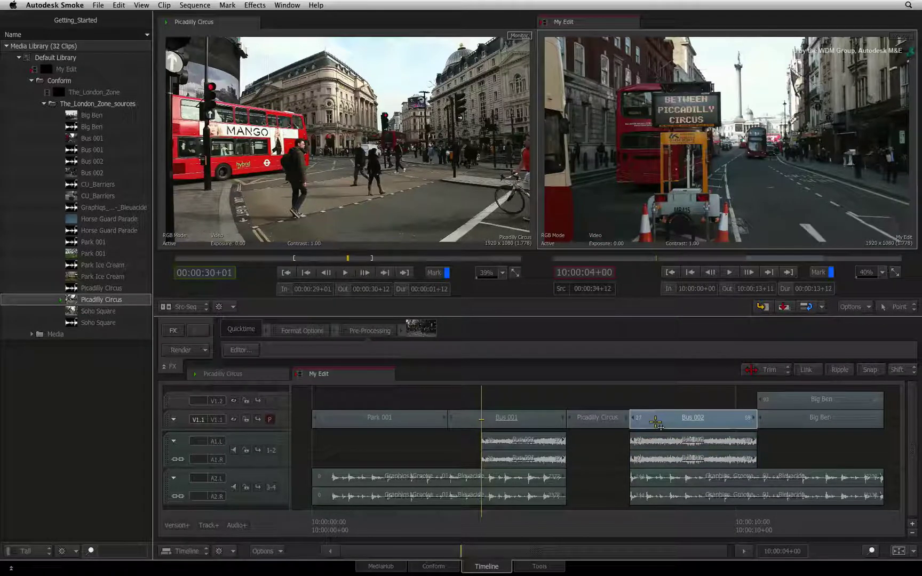
{"action": "left_click", "coordinate": [652, 426]}
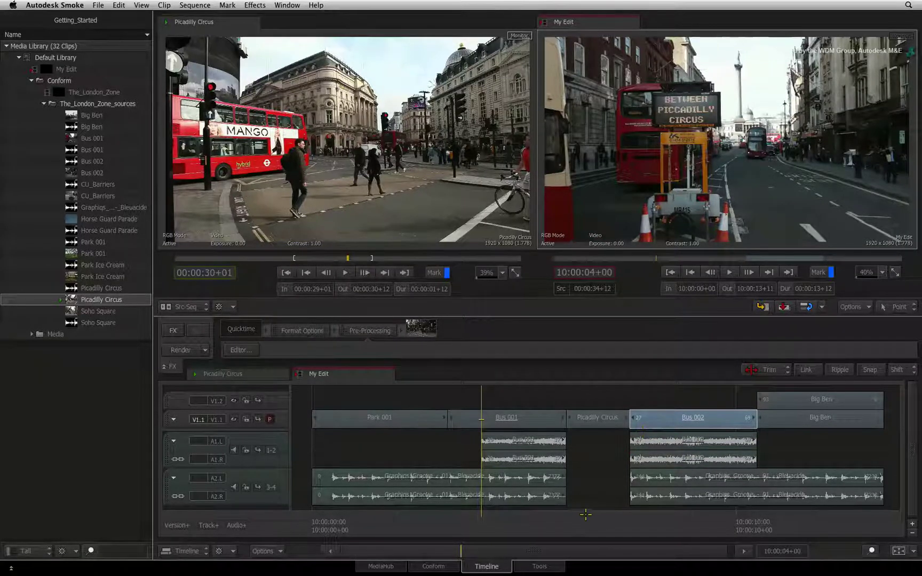
Ripple-trim Picadilly Circus's out point left at Bus 002, then select Bus 002's video and audio.
{"action": "left_click_drag", "start_coordinate": [583, 521], "coordinate": [607, 510]}
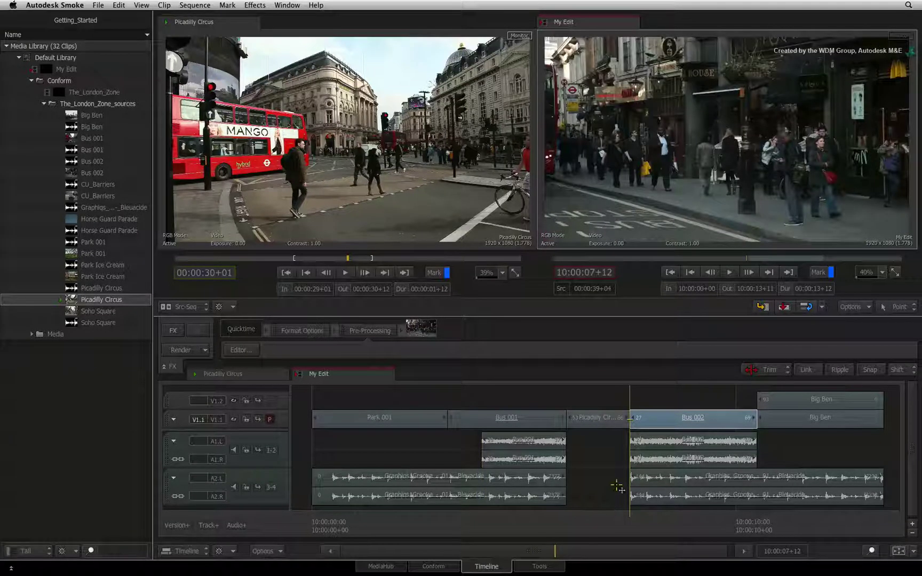
{"action": "left_click", "coordinate": [615, 421]}
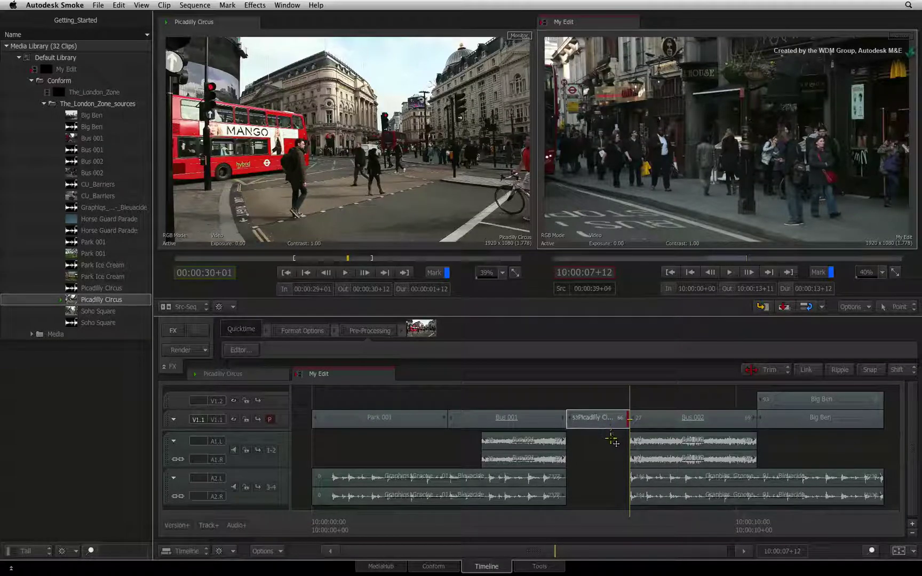
{"action": "left_click", "coordinate": [598, 426]}
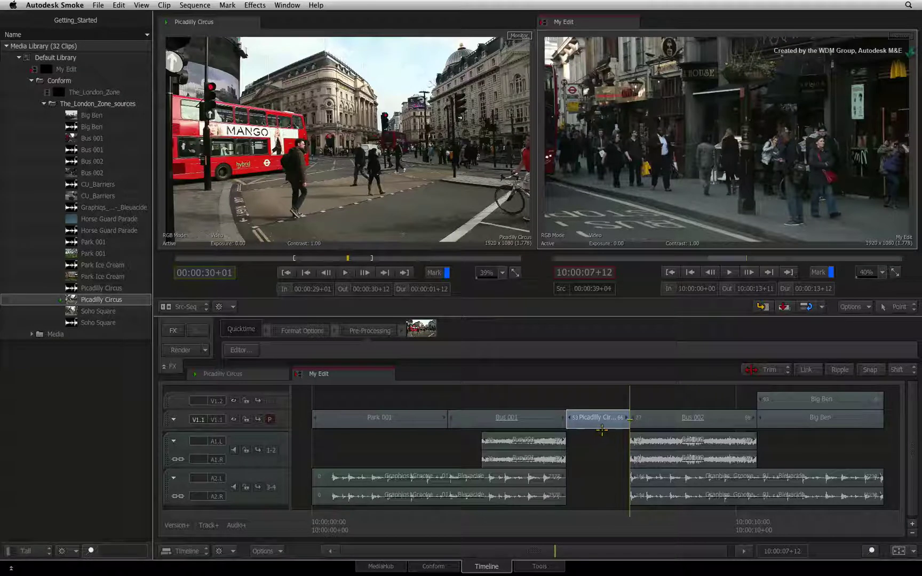
{"action": "left_click", "coordinate": [841, 369]}
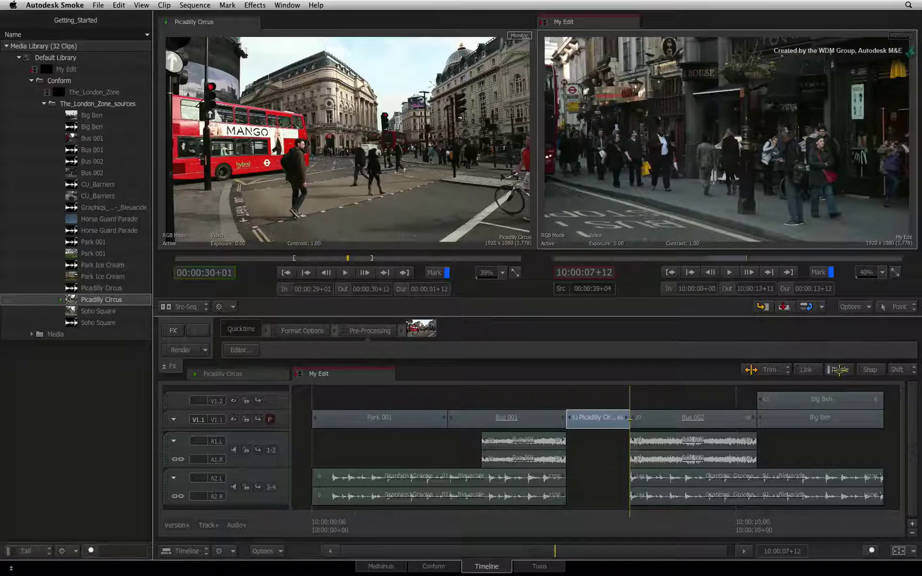
{"action": "key", "text": "r"}
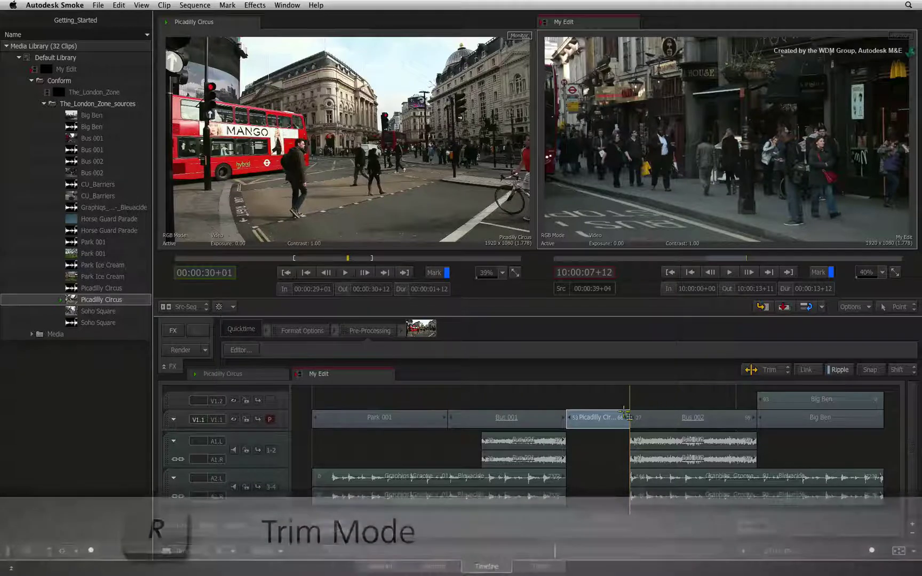
{"action": "left_click_drag", "start_coordinate": [617, 417], "coordinate": [592, 418]}
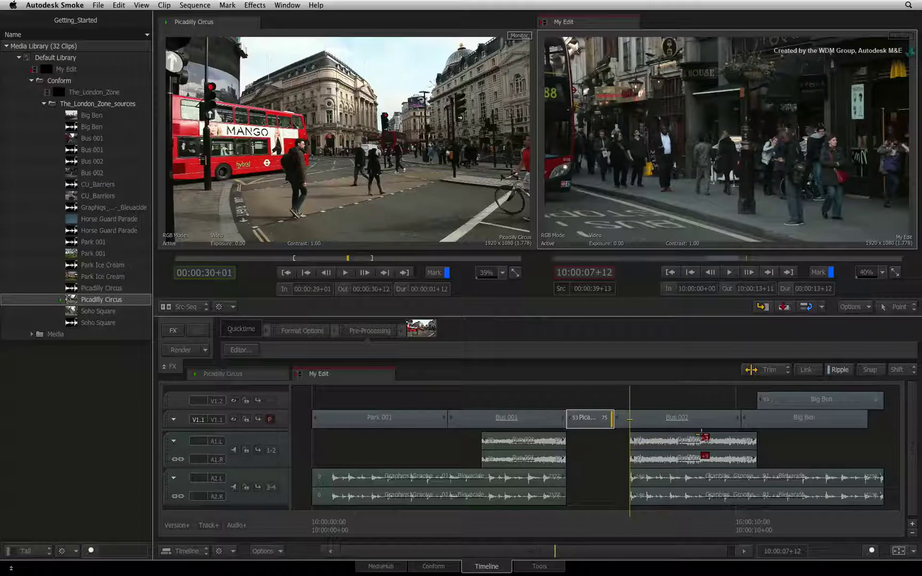
{"action": "left_click", "coordinate": [712, 415]}
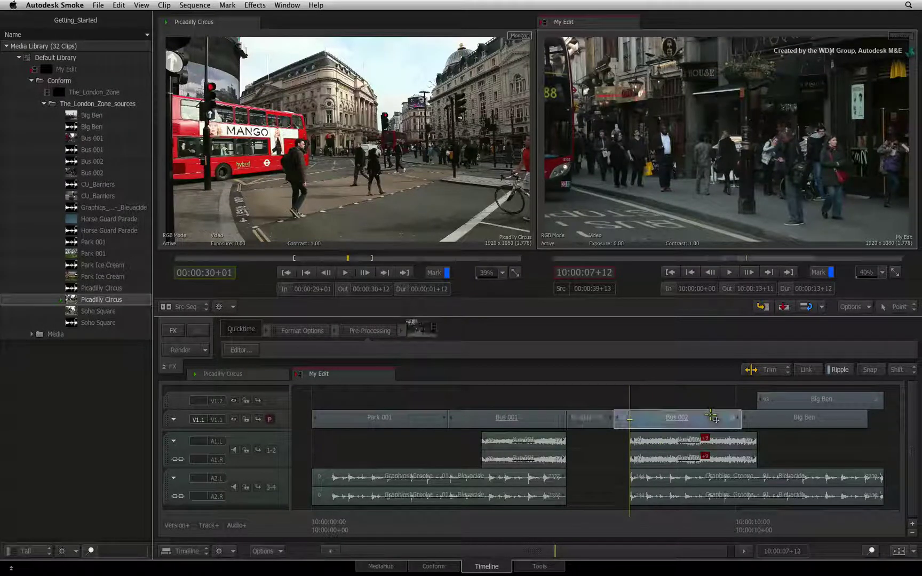
{"action": "left_click", "coordinate": [730, 439]}
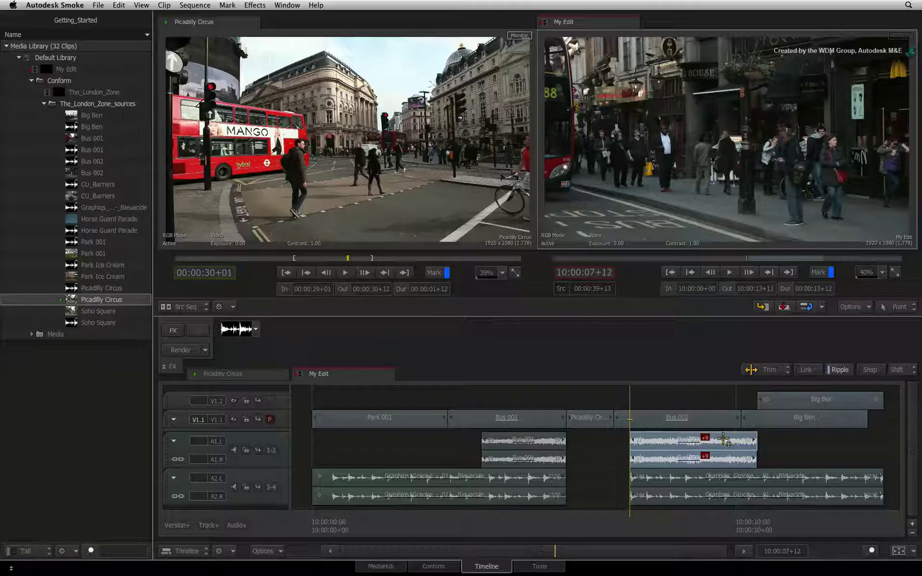
Resync Bus 002's audio from its right-click menu and turn ripple trimming off.
{"action": "right_click", "coordinate": [724, 441]}
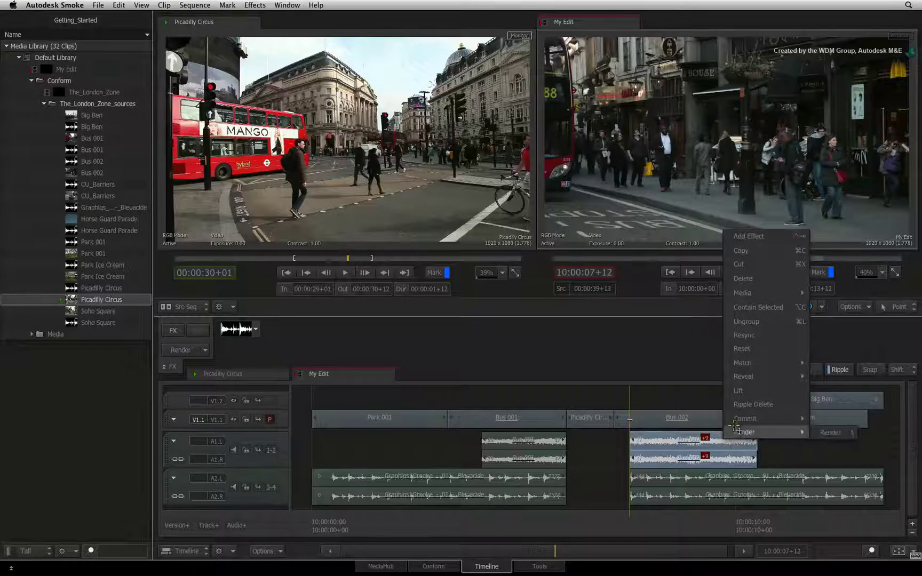
{"action": "left_click", "coordinate": [778, 336]}
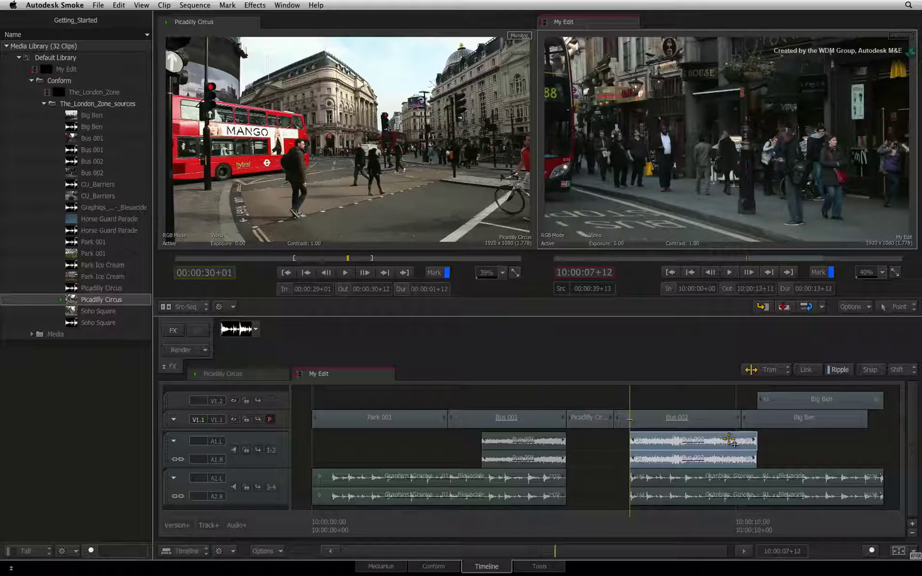
{"action": "key", "text": "r"}
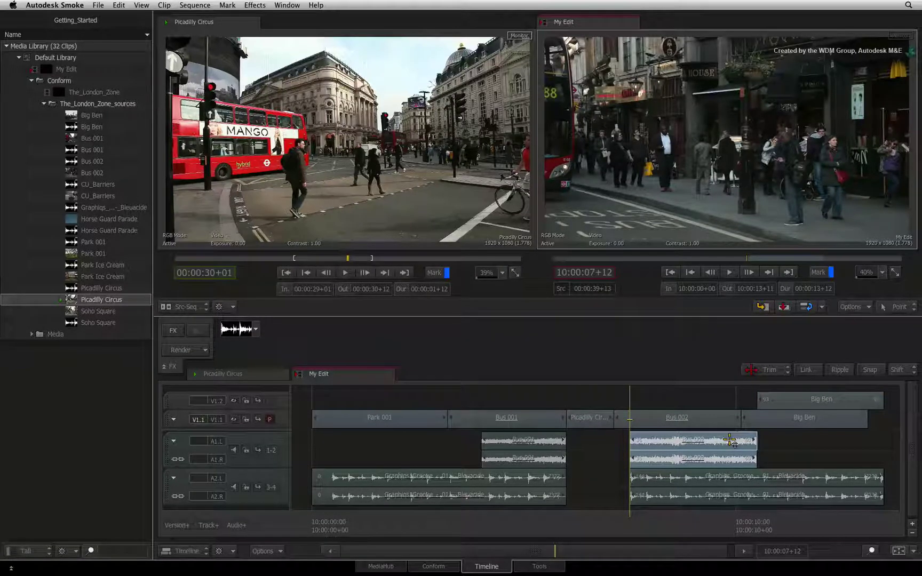
In select mode with linking on, drag Bus 002's A1 audio left beneath its video.
{"action": "key", "text": "a"}
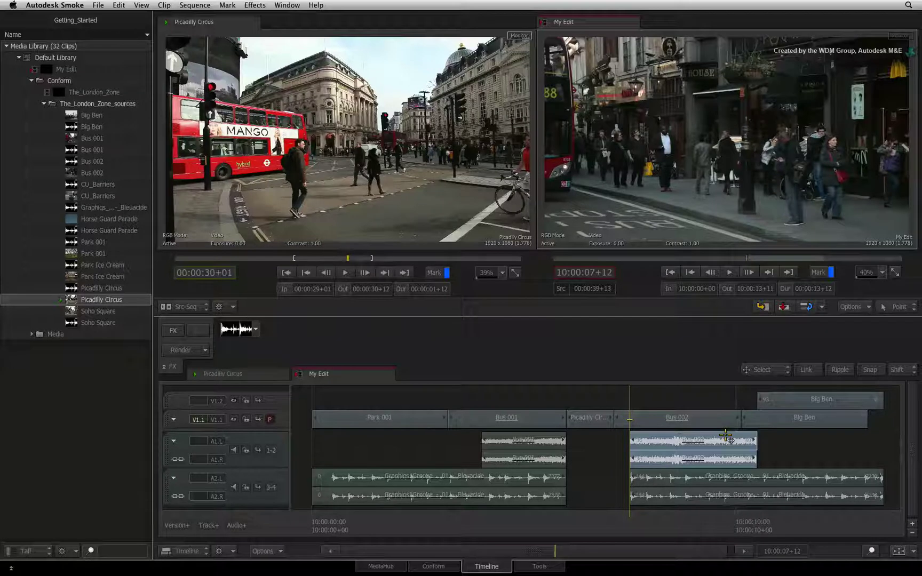
{"action": "left_click", "coordinate": [806, 370]}
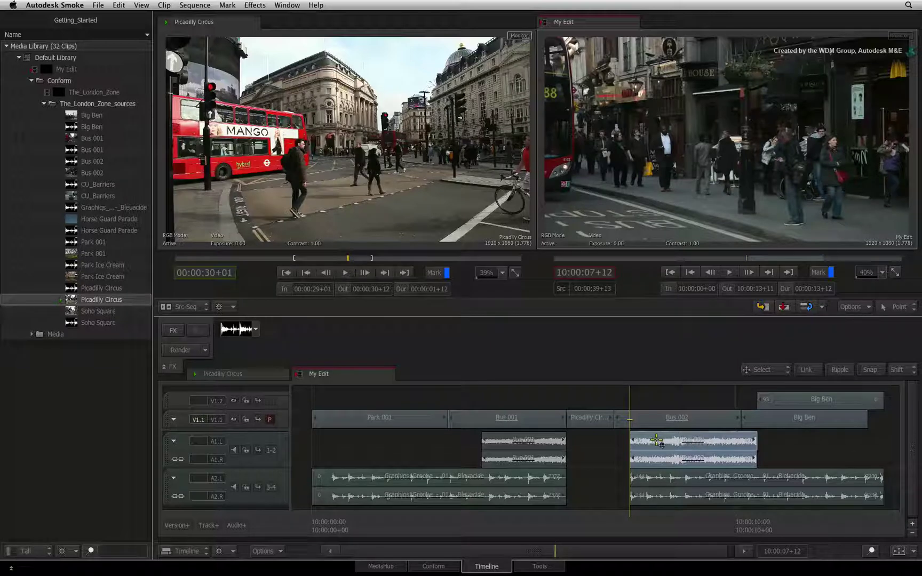
{"action": "left_click_drag", "start_coordinate": [662, 441], "coordinate": [649, 440]}
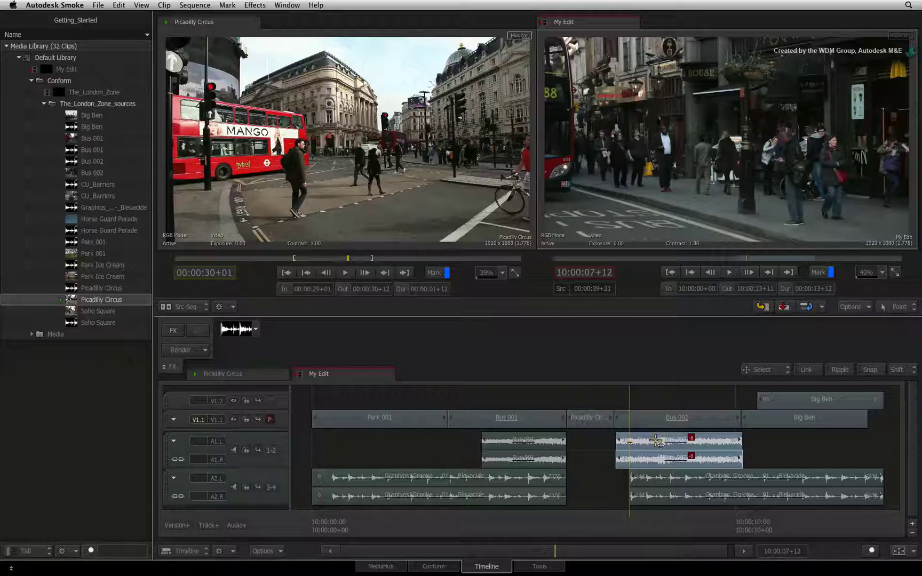
With Link enabled, reset the Bus 002 video clip's sync offset so its audio clips lose the red out-of-sync indicators.
{"action": "left_click", "coordinate": [817, 368]}
{"action": "left_click", "coordinate": [710, 420]}
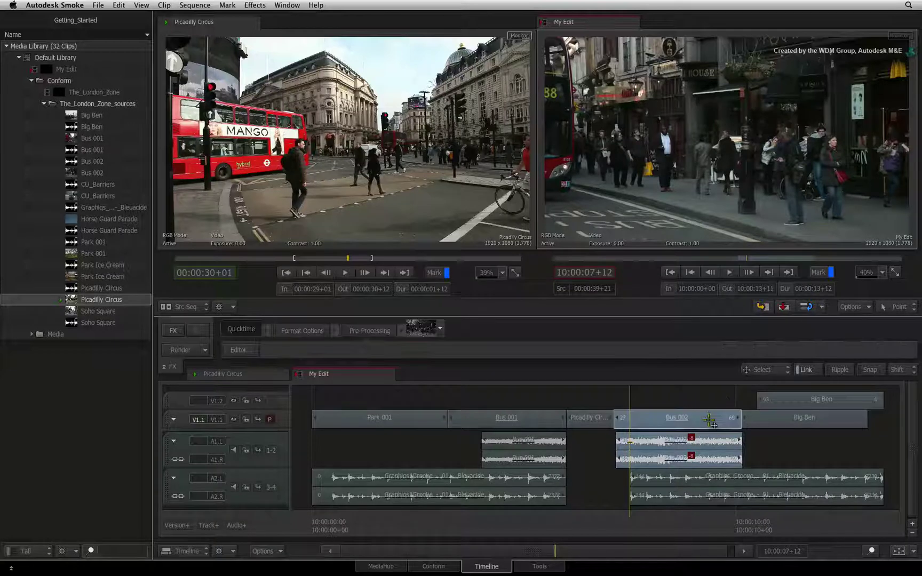
{"action": "right_click", "coordinate": [668, 440]}
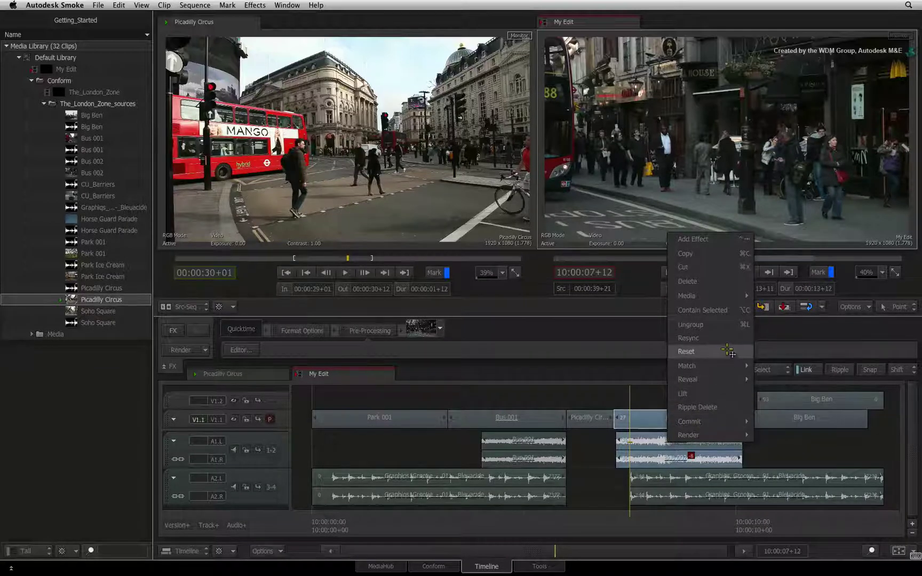
{"action": "left_click", "coordinate": [726, 351]}
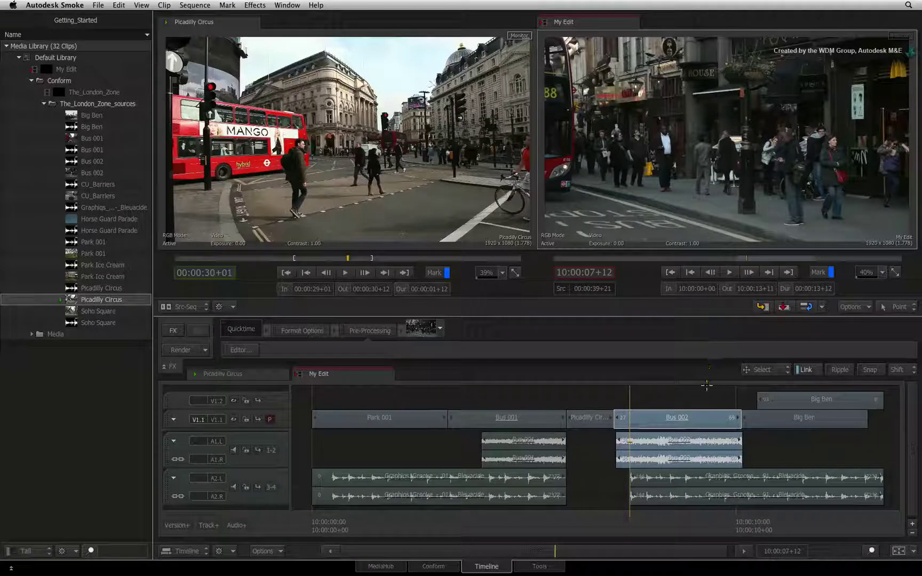